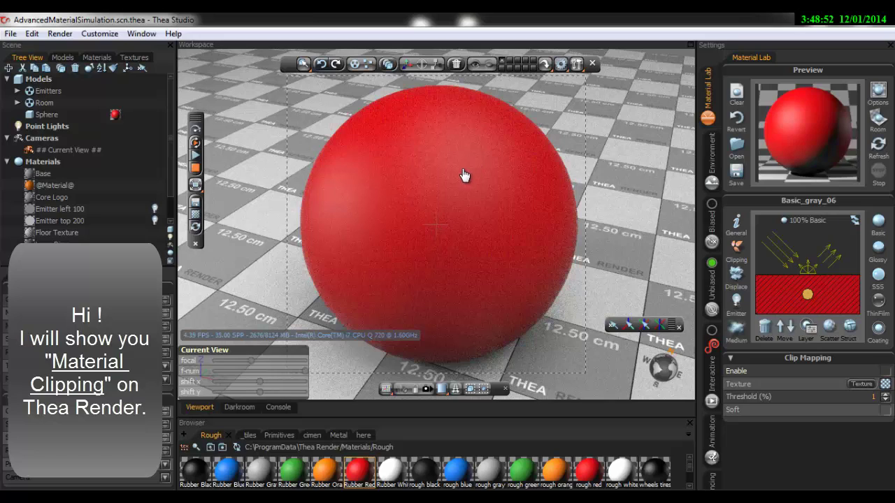
Step: Enable clip mapping on the Basic_gray_06 material, with the threshold at 1.000
left_click(738, 237)
left_click(738, 249)
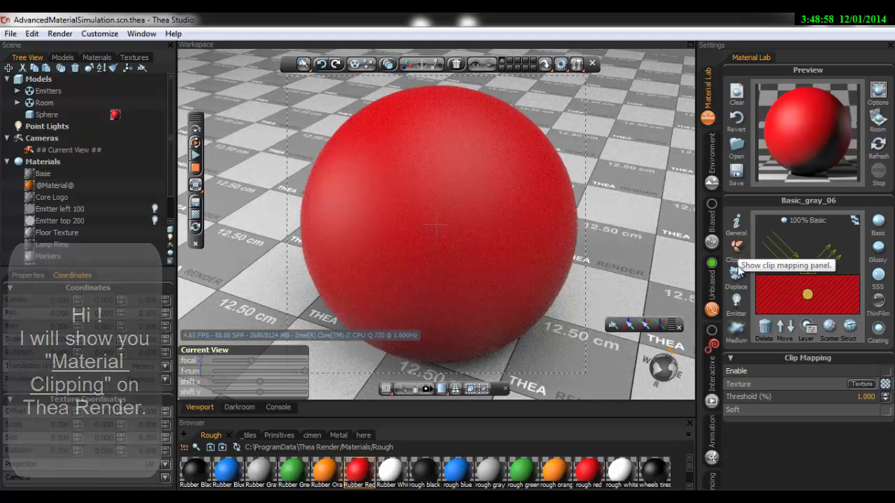
left_click(885, 371)
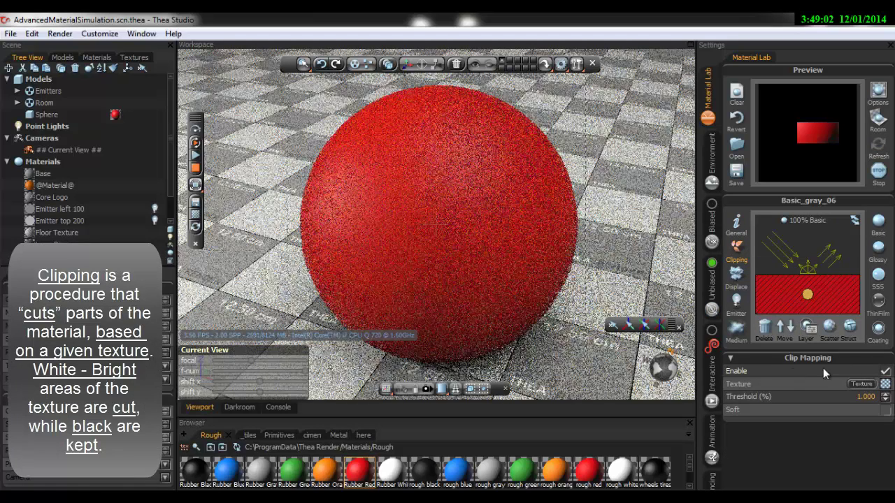
Step: Load the BumpMaps-01-21 ring image as the clip texture, cutting the sphere to a red band
left_click(886, 384)
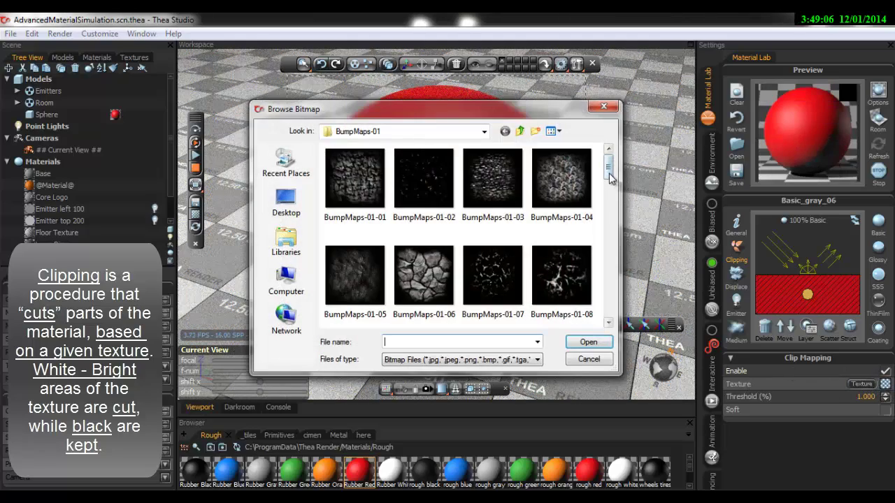
scroll(609, 203, "down", 1)
scroll(609, 210, "down", 2)
scroll(608, 223, "down", 1)
scroll(607, 241, "down", 1)
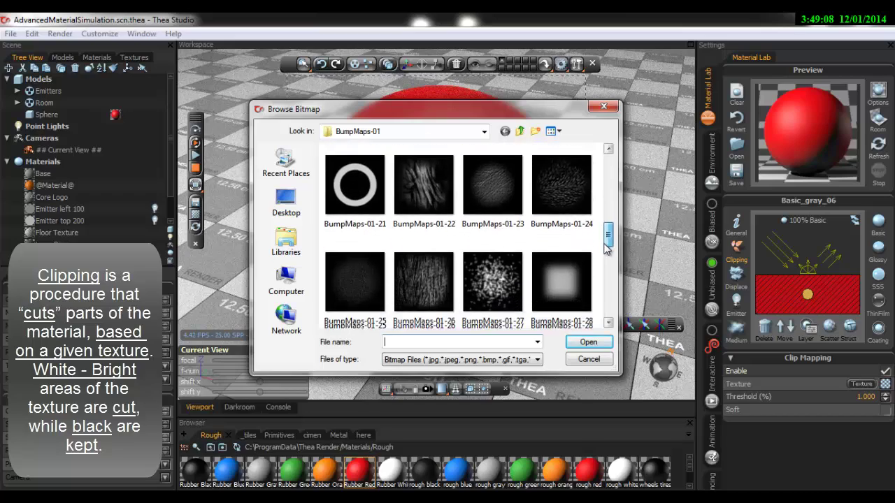
scroll(606, 259, "down", 1)
scroll(606, 260, "up", 2)
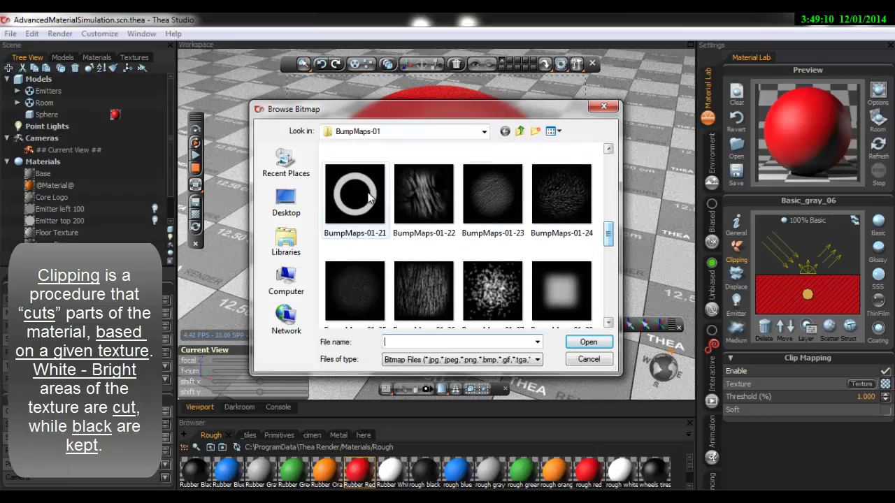
left_click(361, 195)
left_click(587, 342)
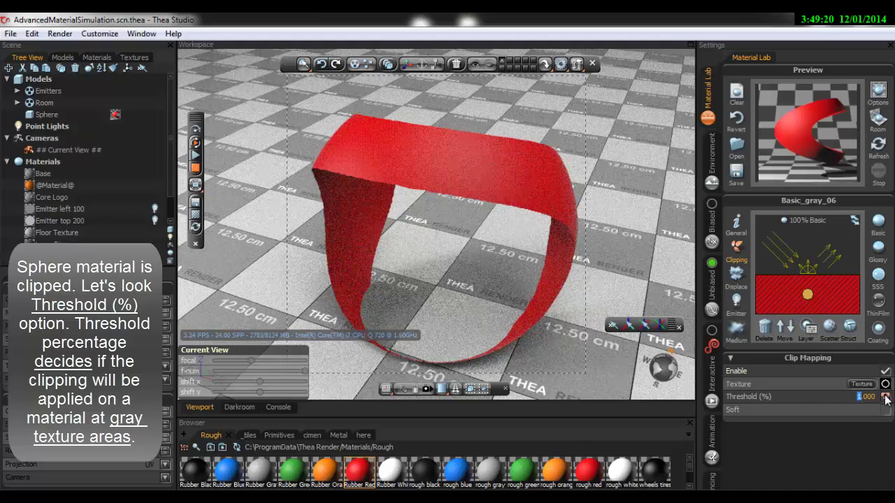
Step: Set the clipping threshold to 17, then push the Threshold spinner higher
type("17")
key("Return")
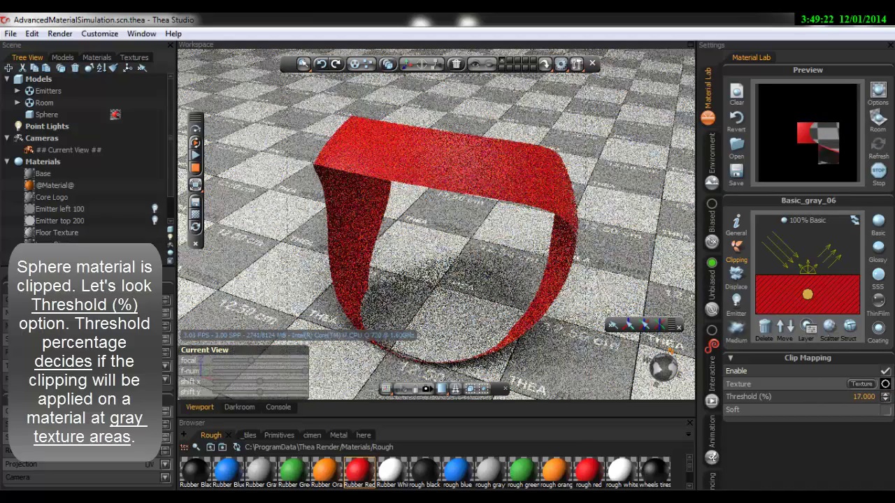
left_click_drag(887, 399, 888, 395)
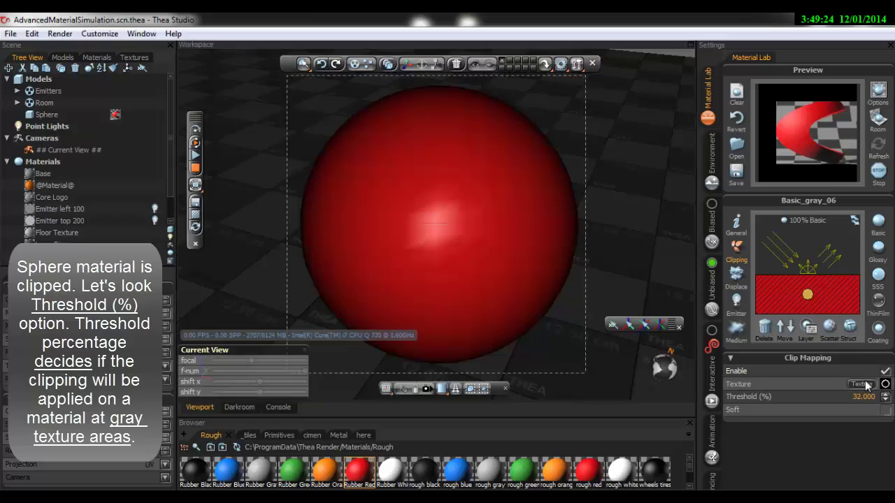
left_click(886, 394)
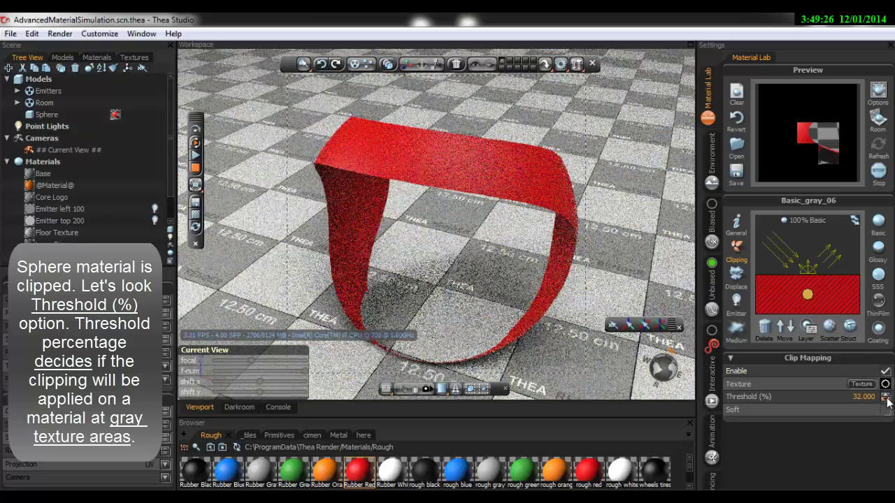
mouse_move(887, 400)
left_mouse_down()
mouse_move(886, 382)
mouse_move(883, 448)
left_mouse_up()
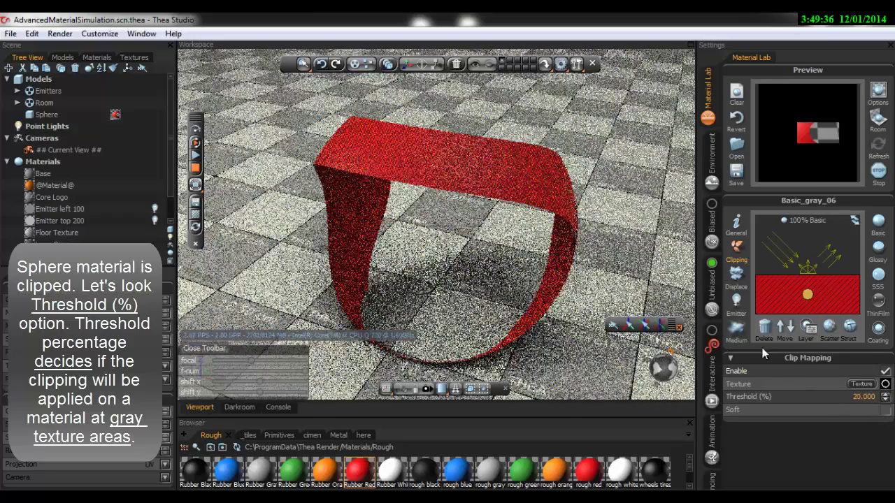
Step: Try soft clipping on the red band, then turn it back off at threshold 20
left_click(884, 413)
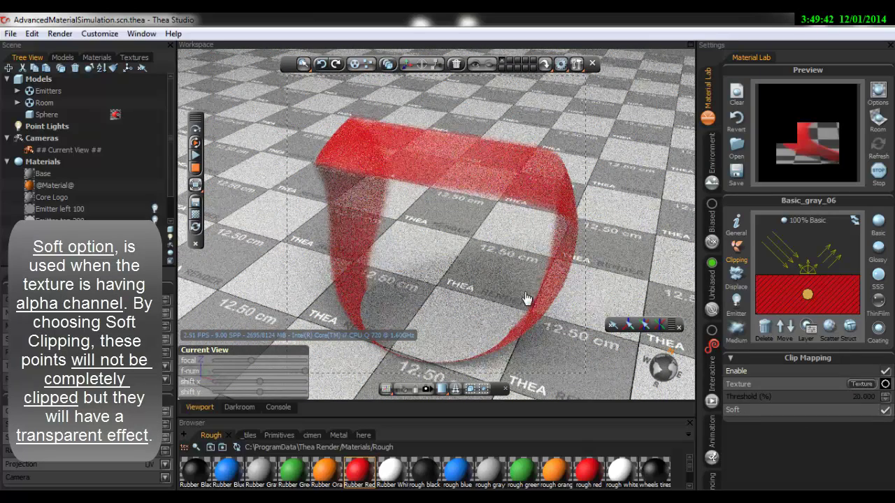
left_click(884, 412)
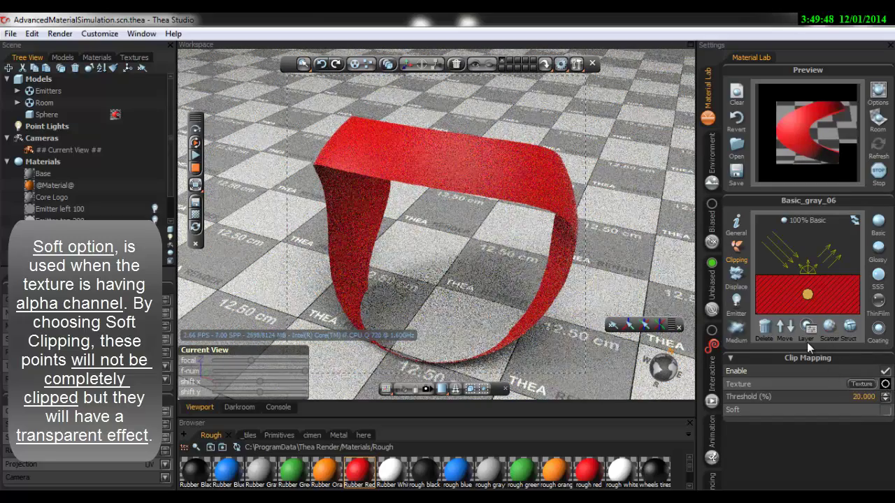
Step: Compare Cubic, Front and Camera Map projections for the clip texture, settling back on UV
left_click(886, 384)
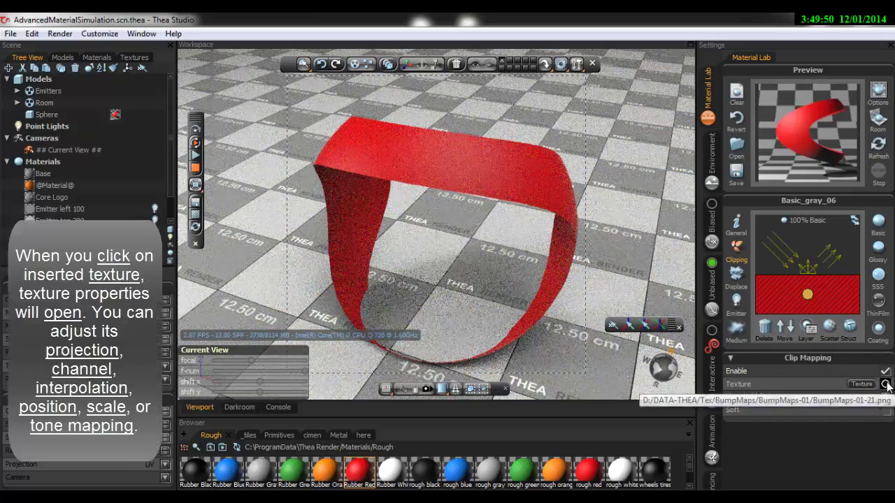
left_click(730, 358)
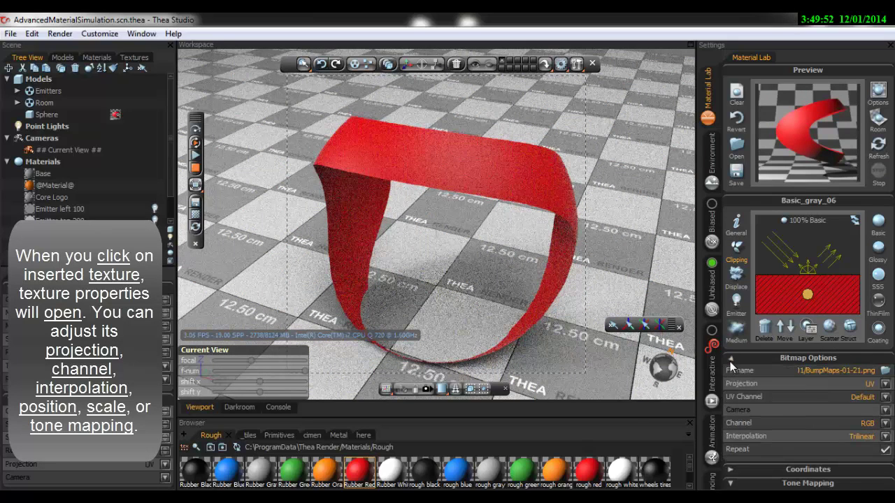
left_click(885, 386)
left_click(835, 405)
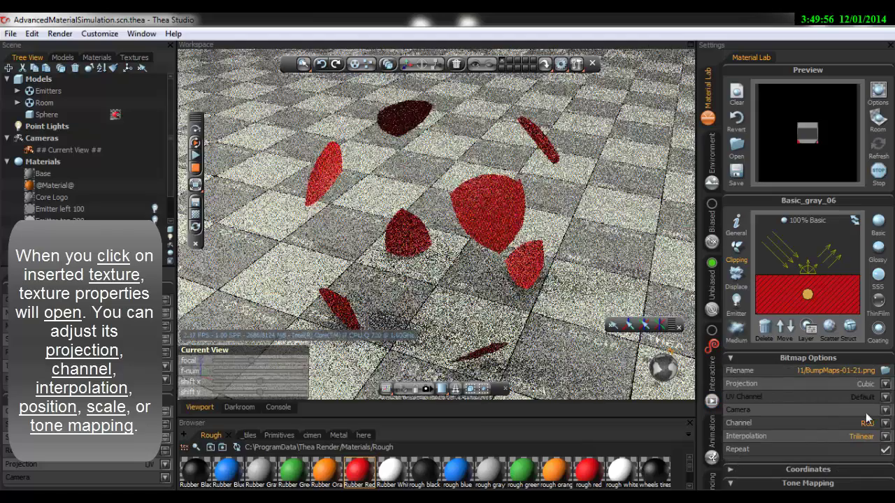
left_click(886, 385)
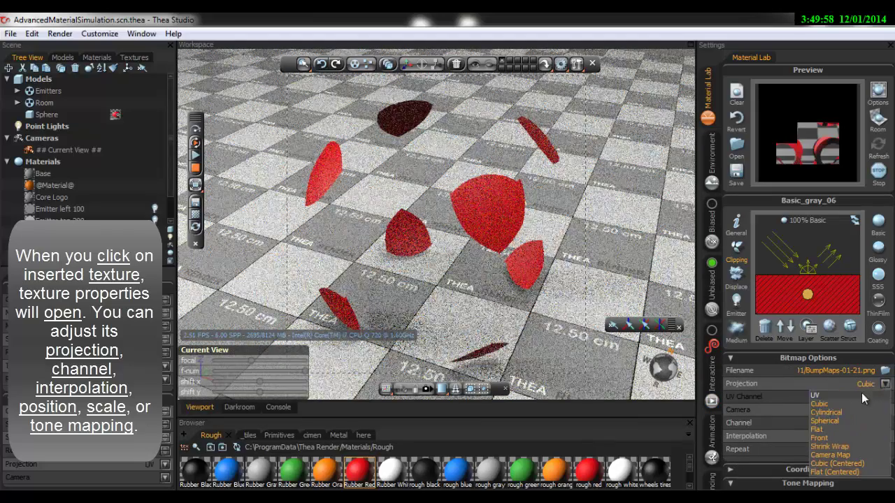
left_click(838, 435)
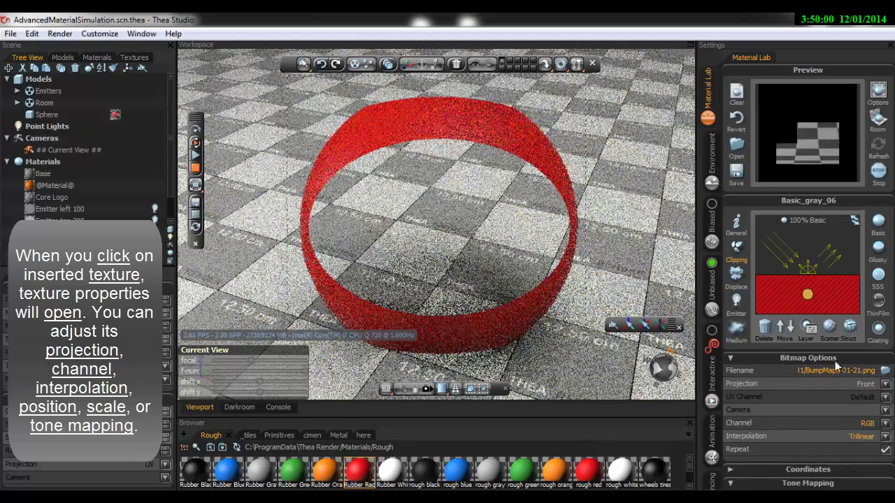
left_click(885, 384)
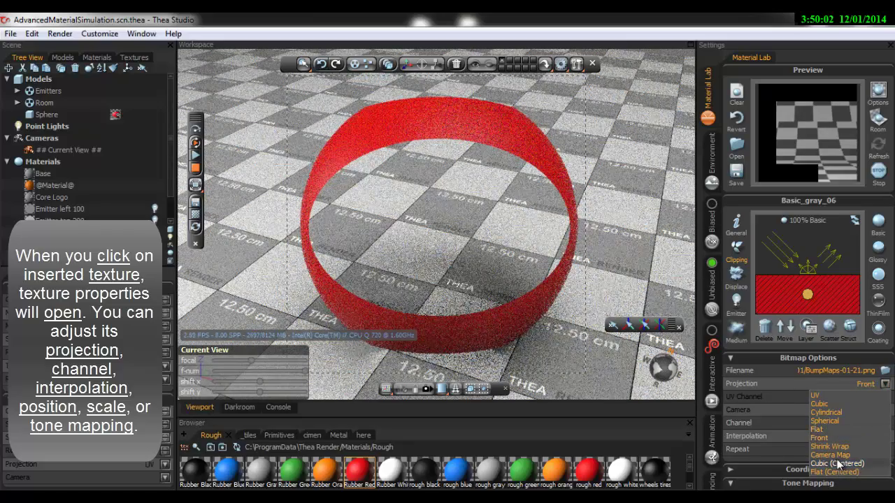
left_click(835, 456)
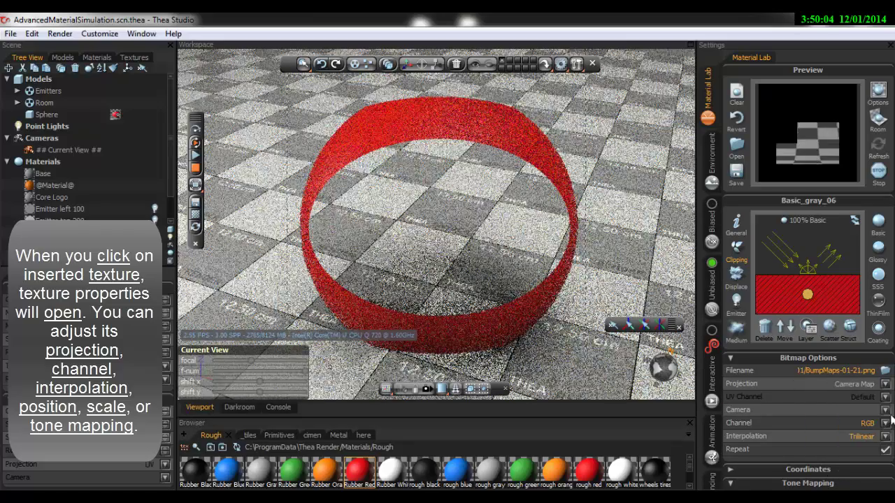
left_click(885, 386)
left_click(827, 398)
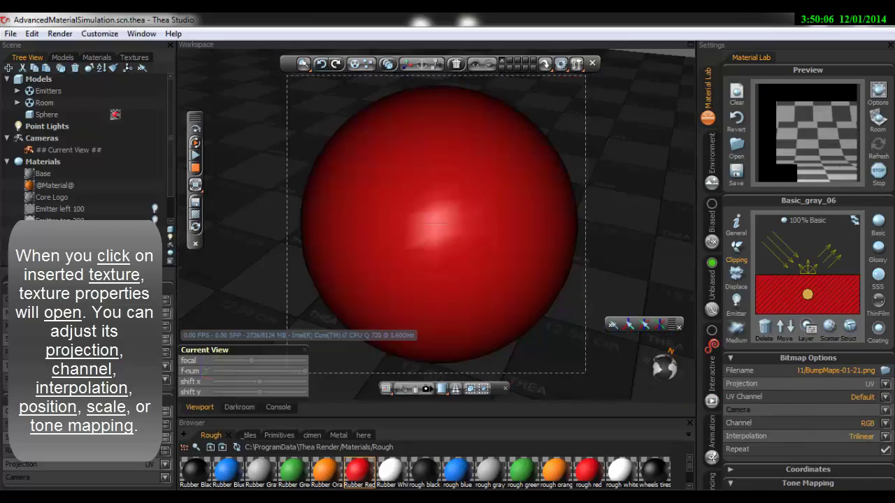
Step: Review the UV and texture channel options, keeping RGB, then collapse Bitmap Options
left_click(885, 398)
left_click(885, 397)
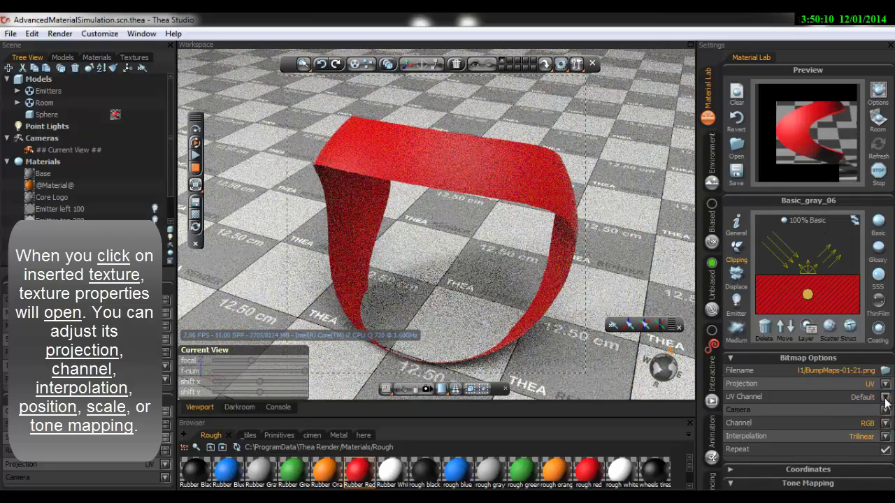
left_click(885, 424)
left_click(885, 423)
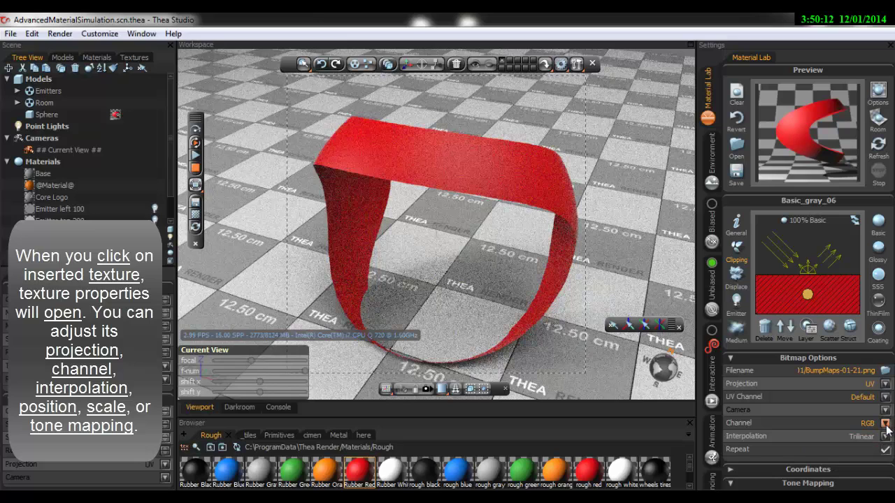
left_click(885, 423)
left_click(886, 425)
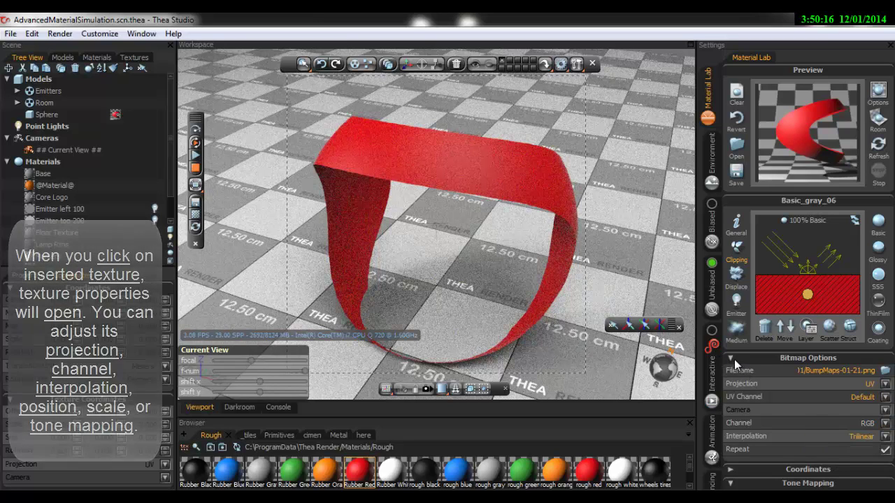
left_click(731, 358)
Step: Set the clip texture's offsets to 7.400/2.100, scale 8.300 and rotation 7.200
left_click(731, 372)
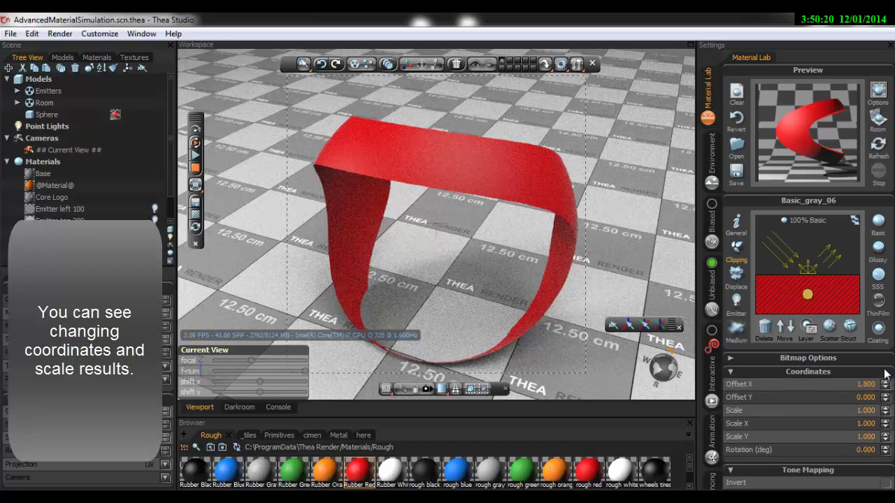
left_click_drag(885, 382, 886, 328)
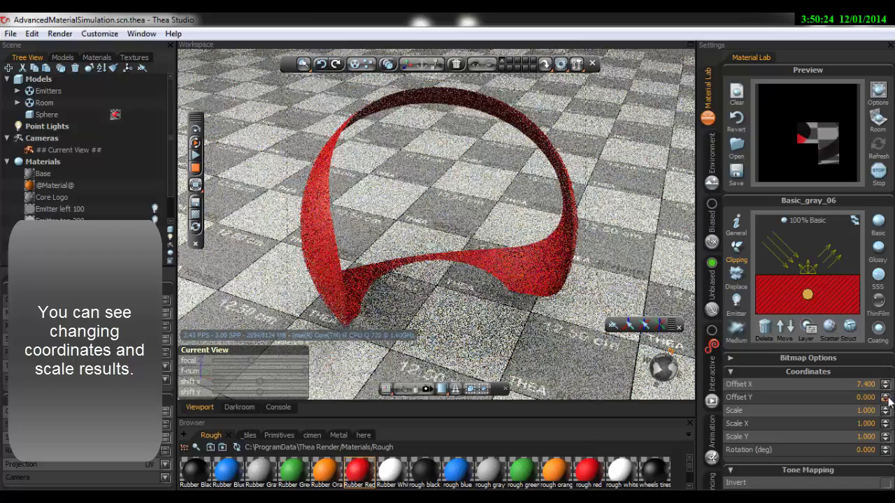
left_click_drag(885, 397, 880, 376)
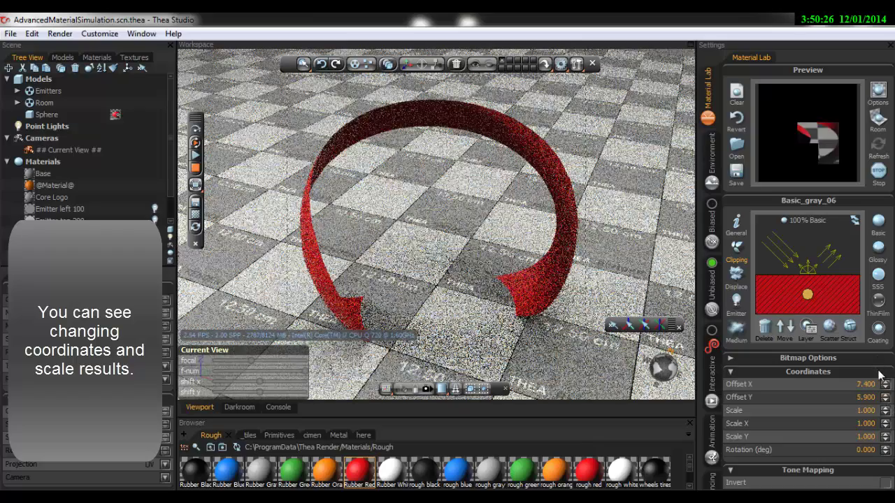
left_click_drag(885, 429, 885, 425)
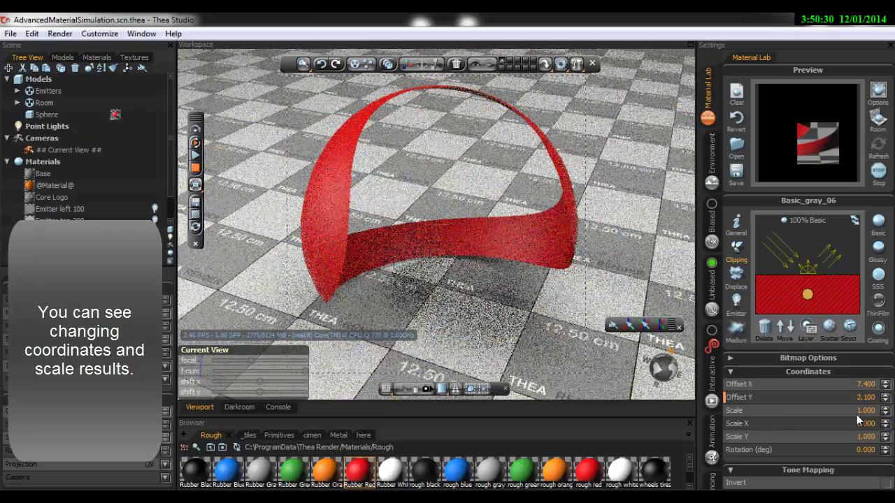
left_click_drag(885, 411, 885, 402)
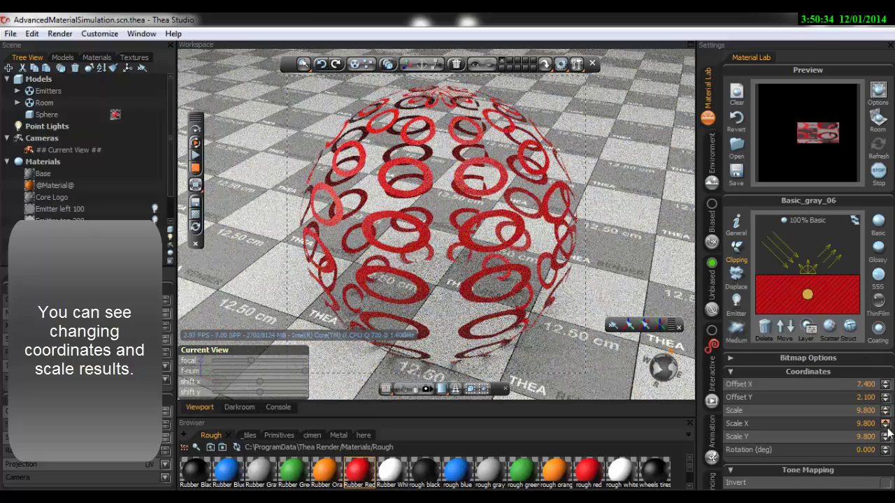
left_click_drag(887, 451, 892, 416)
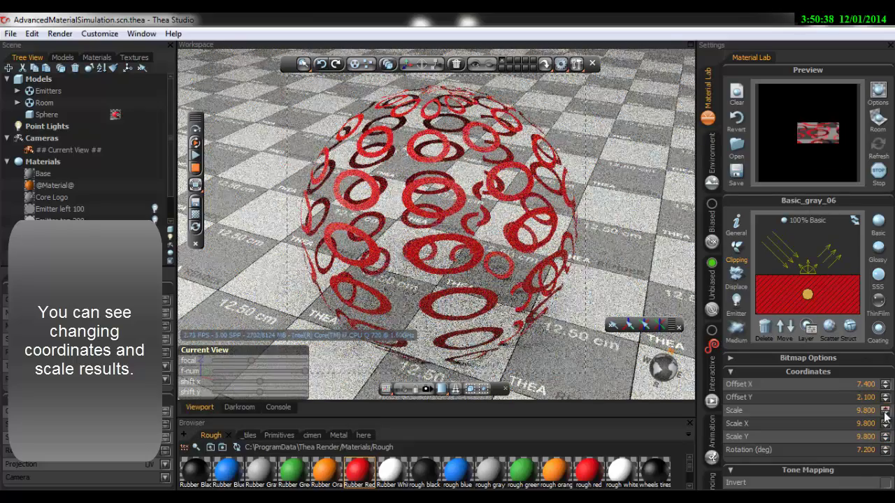
left_click_drag(885, 417, 887, 428)
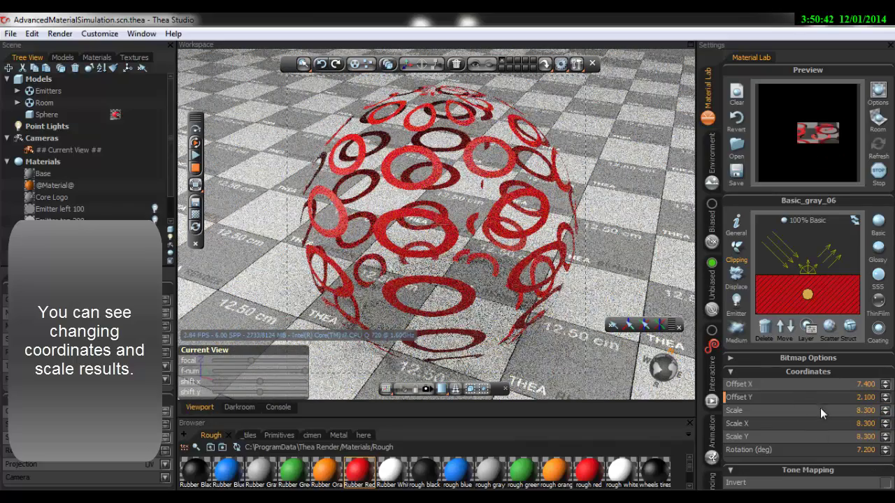
left_click(733, 373)
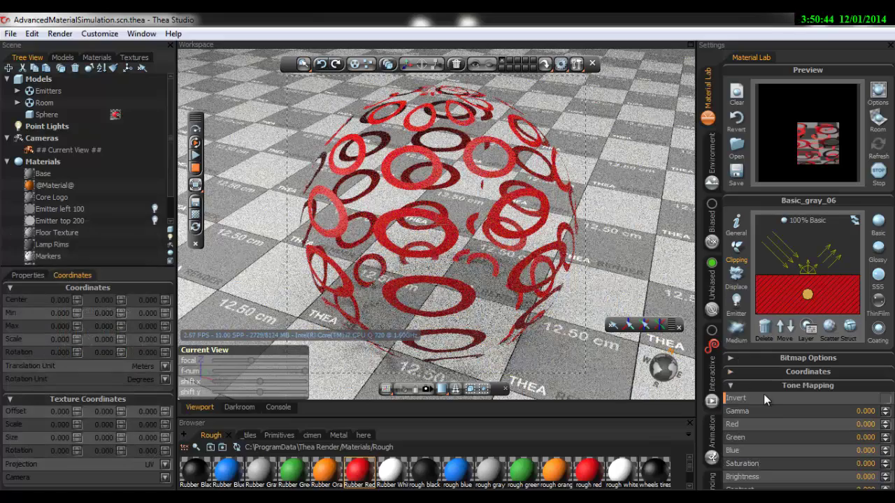
Step: Invert the clip texture and set its scale to 2.000 with Offset Y at 0
left_click(886, 398)
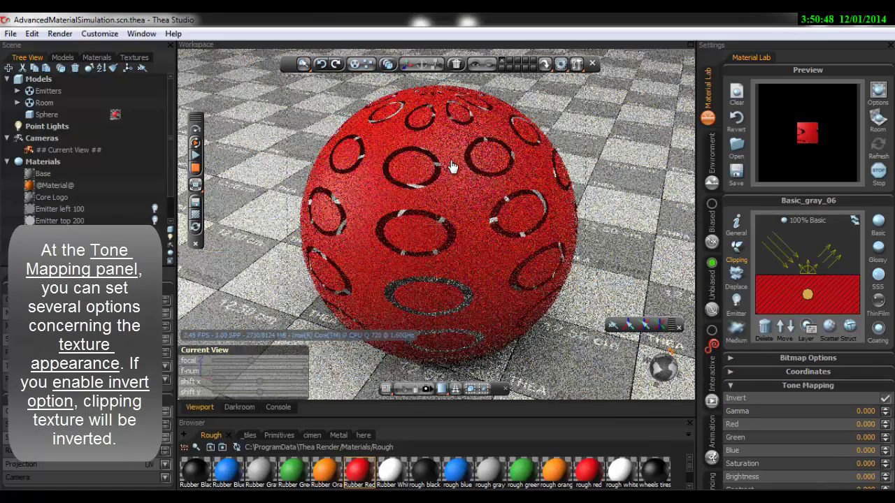
left_click(729, 371)
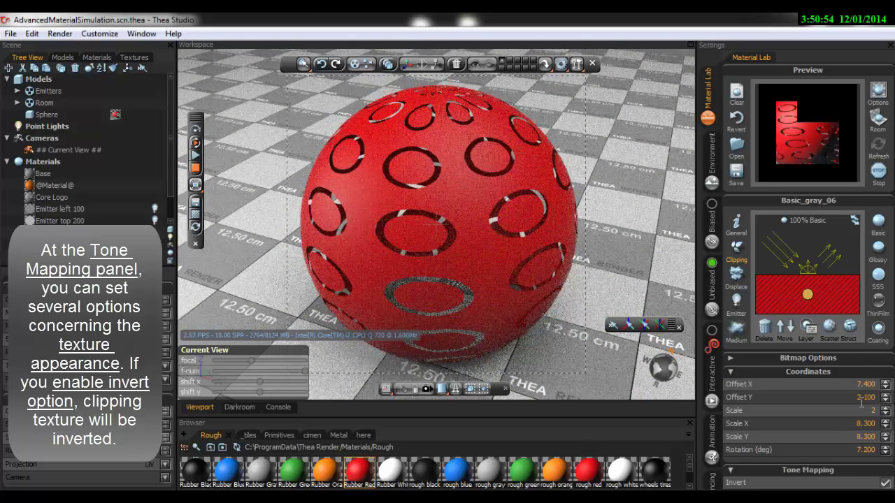
key("Return")
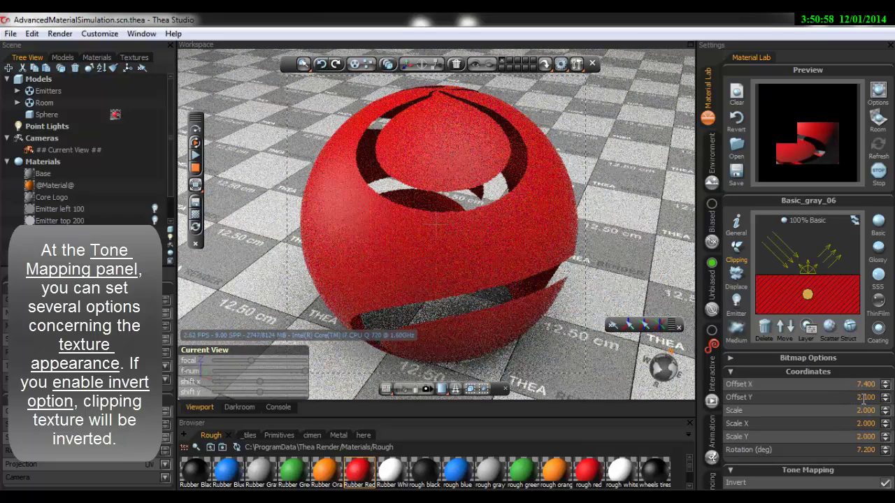
double_click(867, 397)
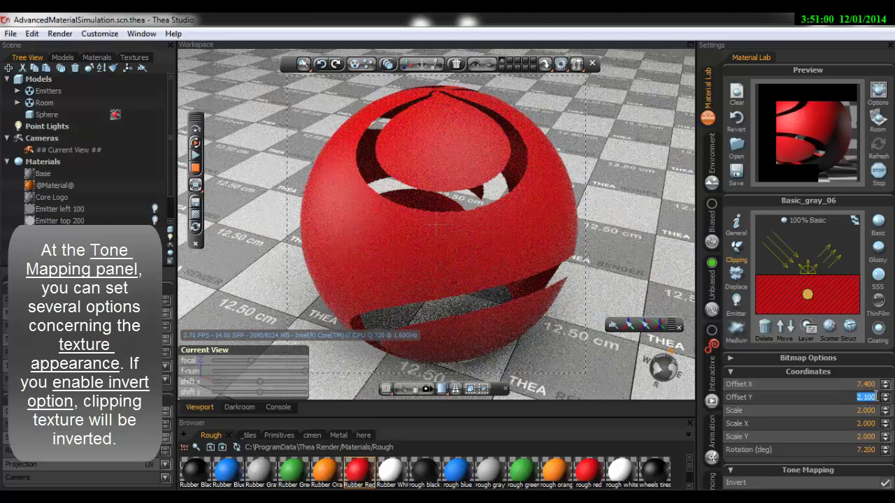
type("0")
key("Return")
type("0")
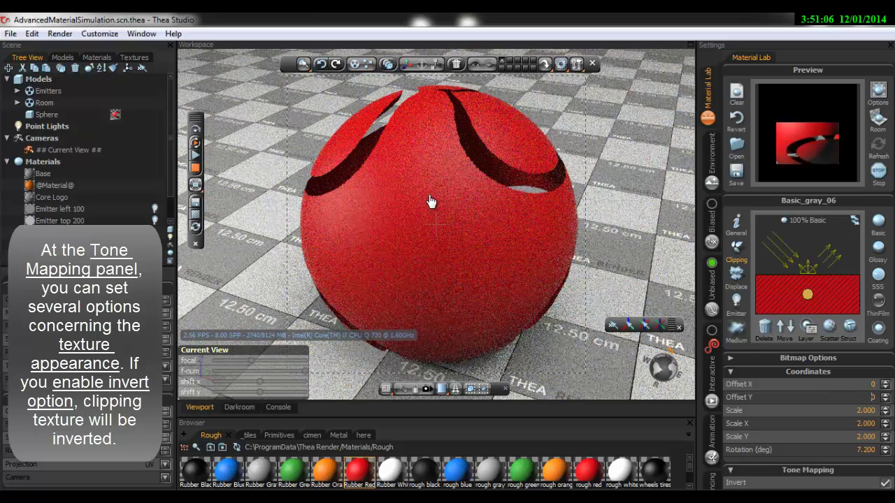
Step: Collapse Coordinates and review the ring texture's bitmap settings before collapsing them
left_click(731, 372)
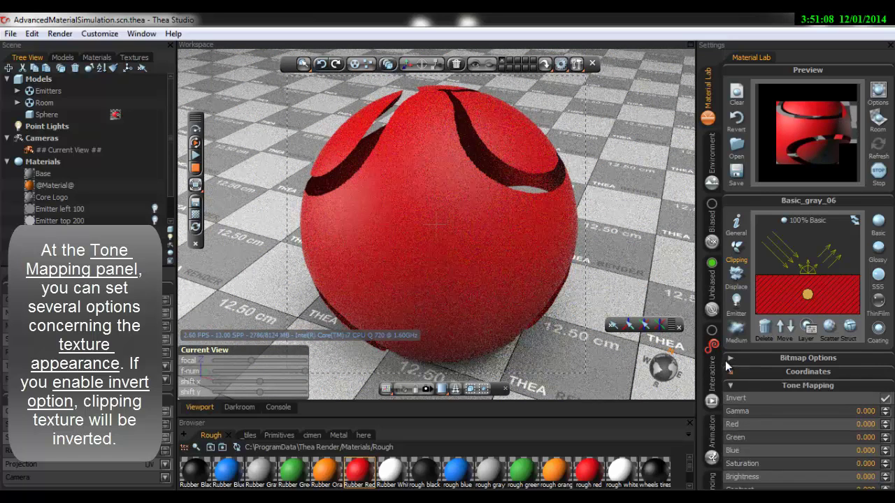
left_click(728, 358)
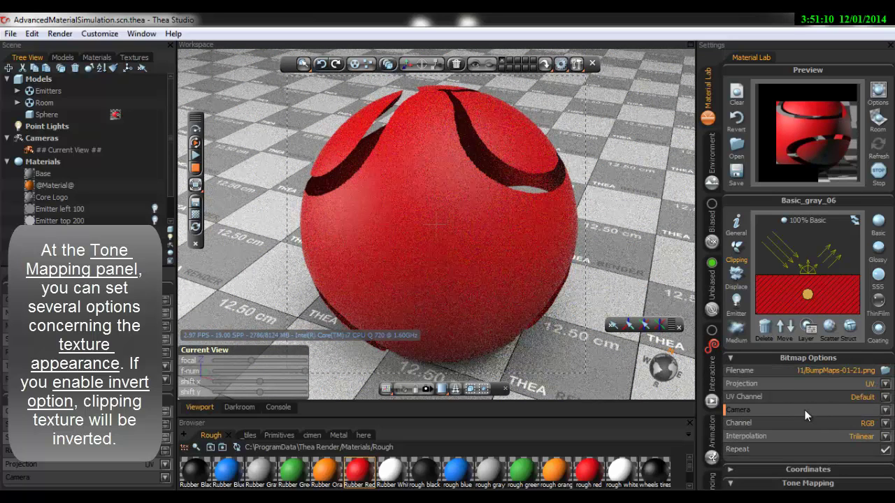
left_click(731, 358)
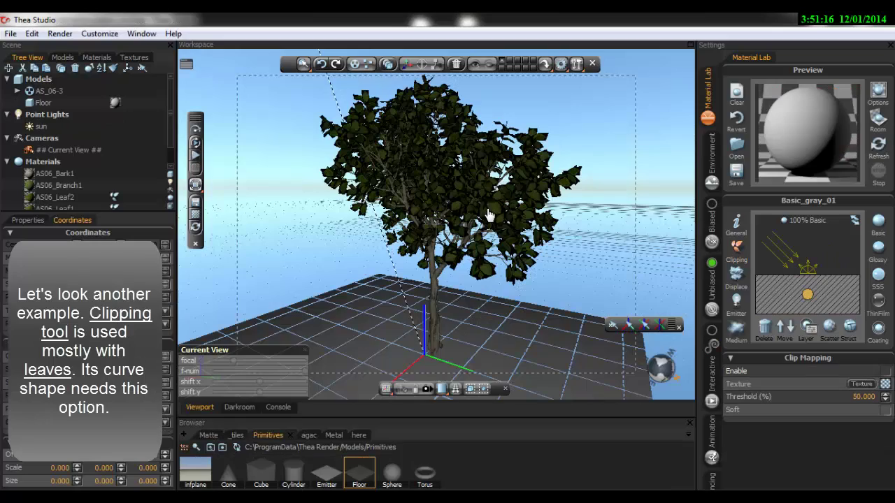
Step: Zoom into the tree and select its leaves to load AS06_Leaf1 in Material Lab
scroll(482, 224, "up", 2)
scroll(493, 209, "up", 2)
scroll(503, 199, "up", 2)
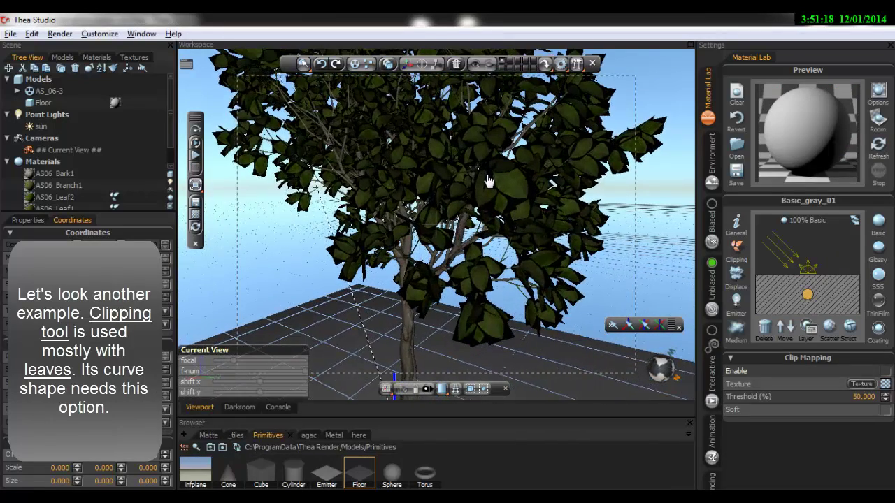
left_click(512, 189)
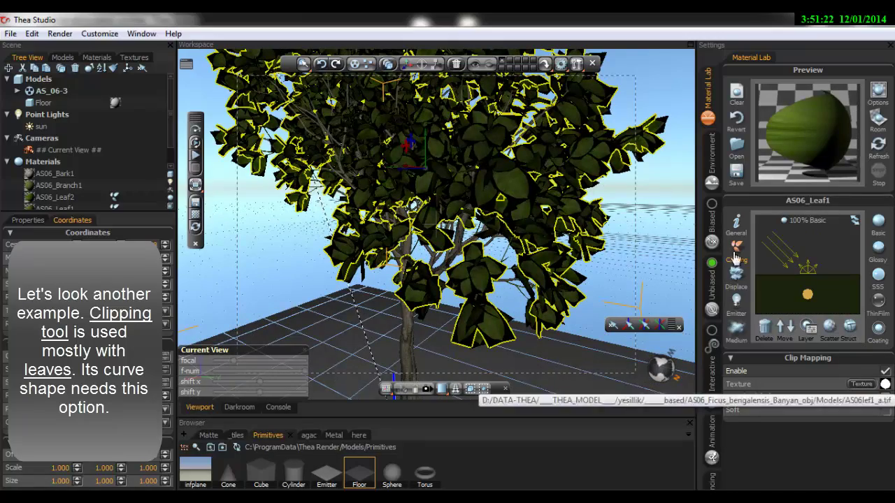
Step: Show the AS06lef1_a.tif clip texture settings, with clipping enabled at threshold 50.000
scroll(528, 192, "up", 3)
scroll(524, 172, "up", 2)
scroll(525, 171, "down", 3)
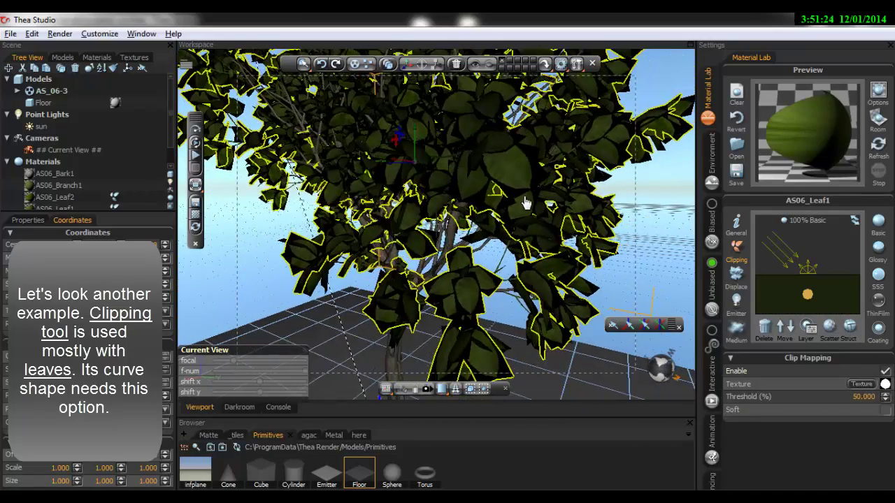
scroll(526, 204, "up", 1)
scroll(504, 209, "up", 2)
scroll(462, 224, "up", 2)
scroll(461, 224, "up", 1)
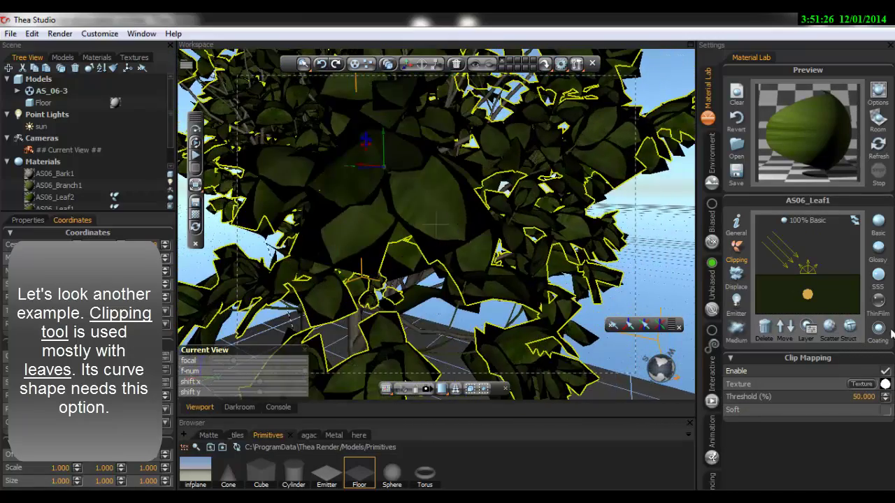
left_click(886, 385)
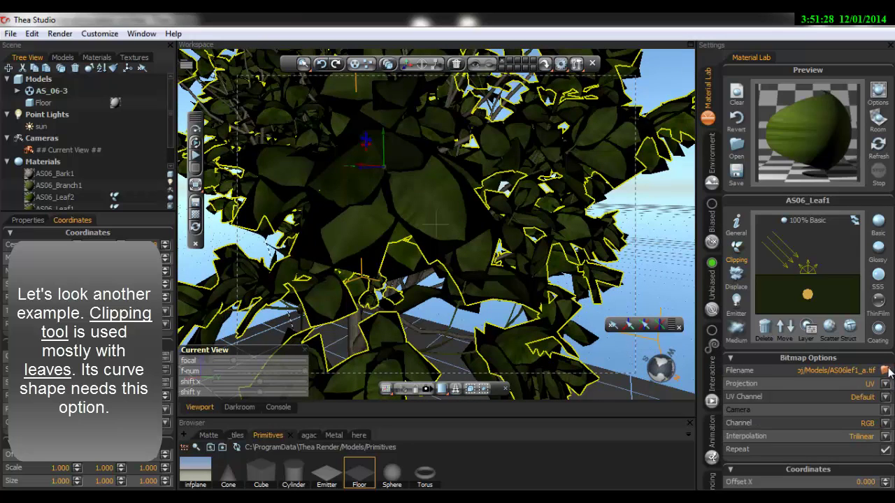
Step: Browse the leaf textures but keep AS06lef1_a.tif, then collapse its bitmap settings
left_click(885, 371)
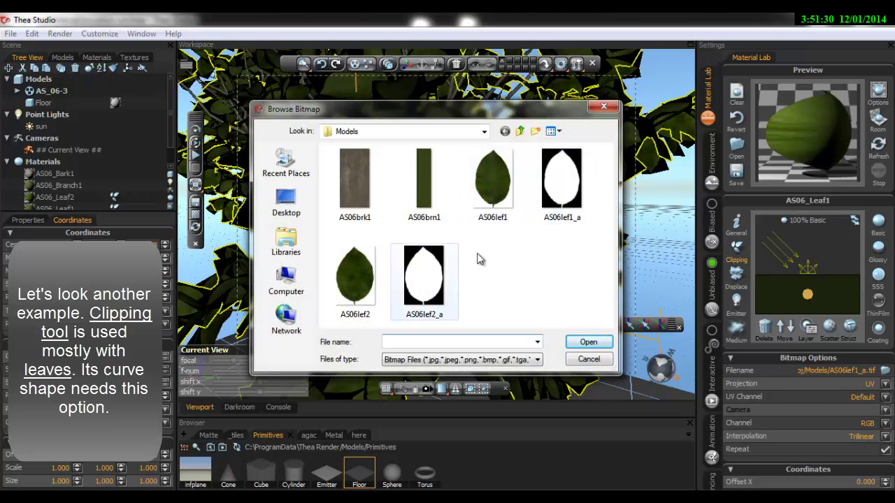
left_click(603, 109)
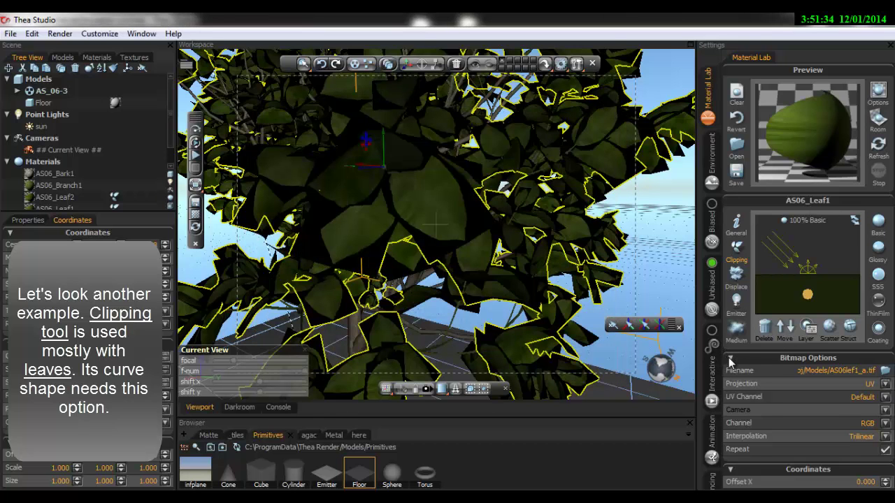
left_click(730, 358)
Step: Run the interactive render with the leaves deselected, zooming out and back in to see the AS06lef1_a.tif-clipped leaves
left_click(204, 143)
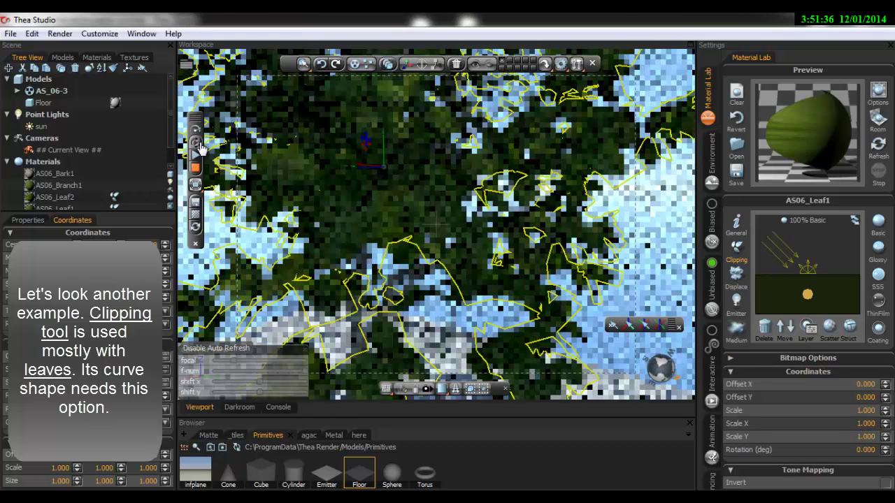
left_click(640, 283)
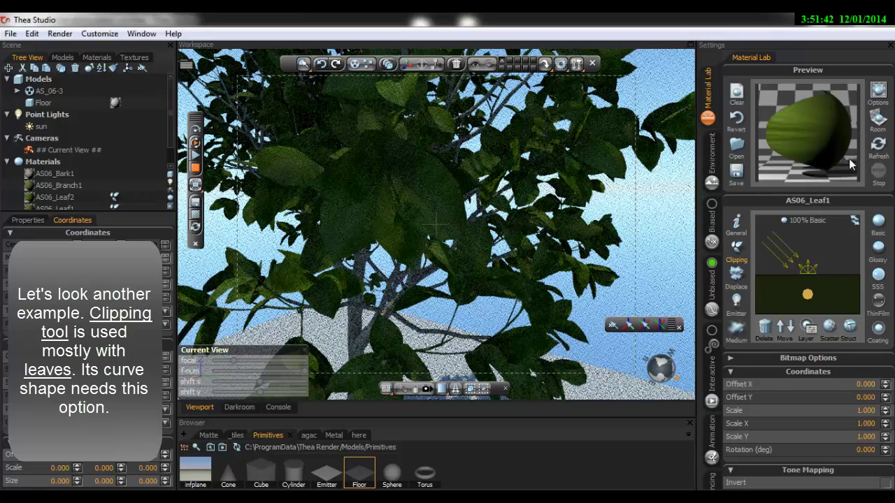
scroll(393, 237, "down", 3)
scroll(489, 189, "down", 3)
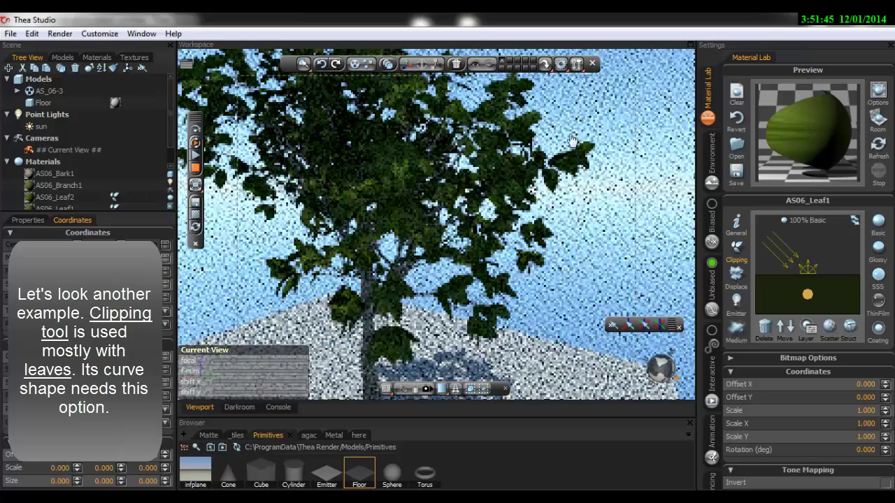
scroll(572, 140, "down", 2)
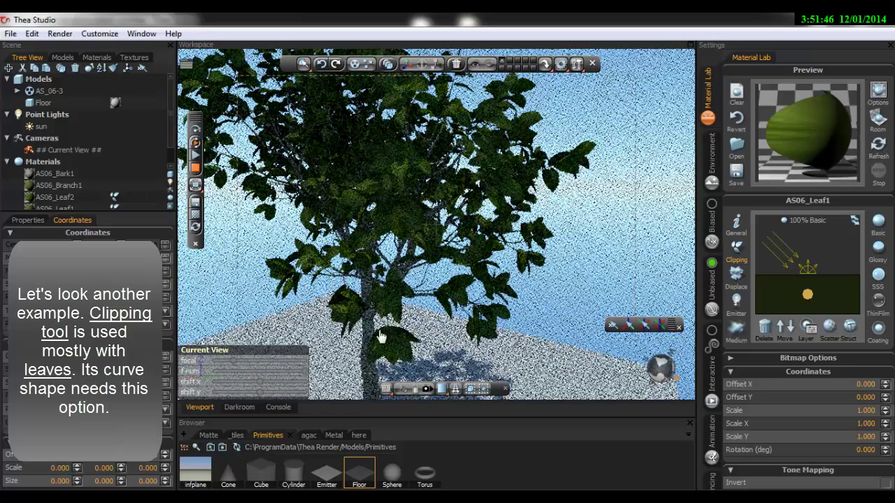
scroll(434, 266, "down", 3)
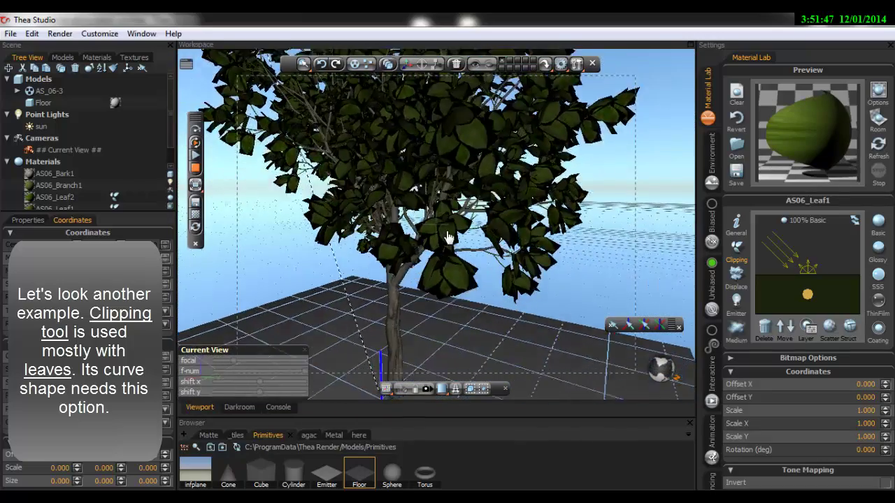
scroll(448, 238, "up", 3)
scroll(461, 252, "up", 3)
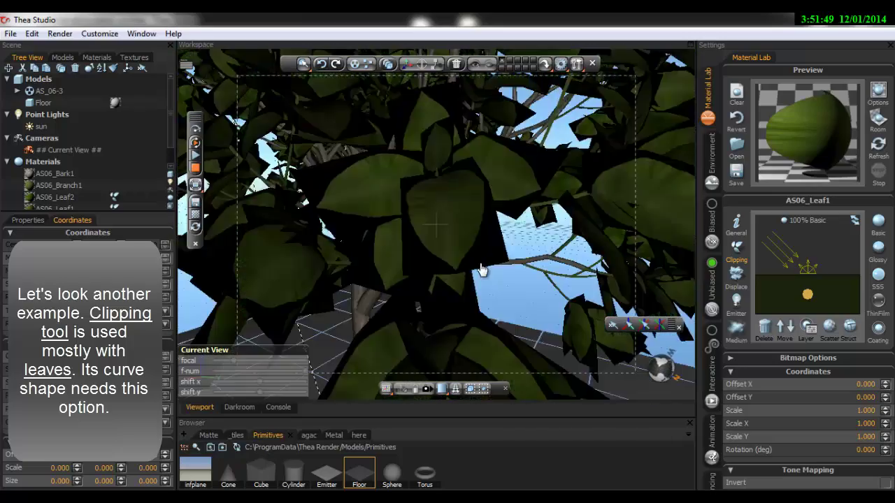
scroll(481, 271, "up", 3)
scroll(490, 124, "up", 2)
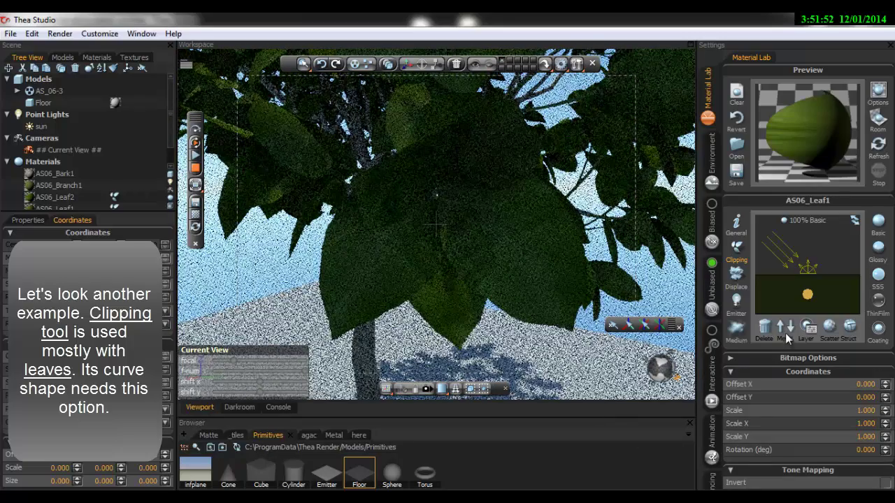
Step: Toggle Invert in the leaf clip map's Tone Mapping settings
left_click(730, 372)
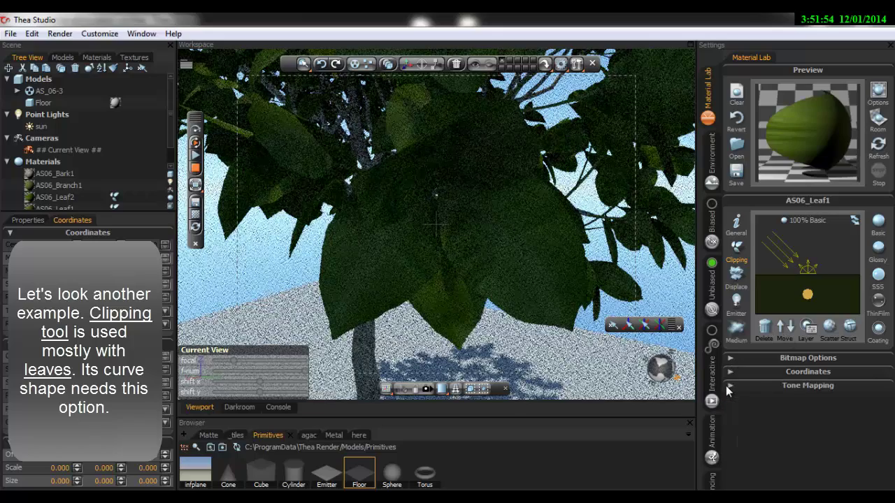
left_click(728, 385)
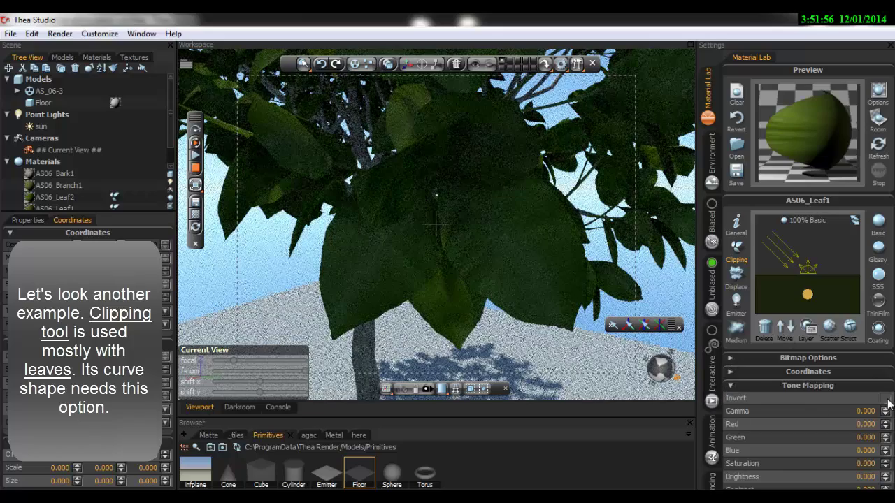
left_click(886, 398)
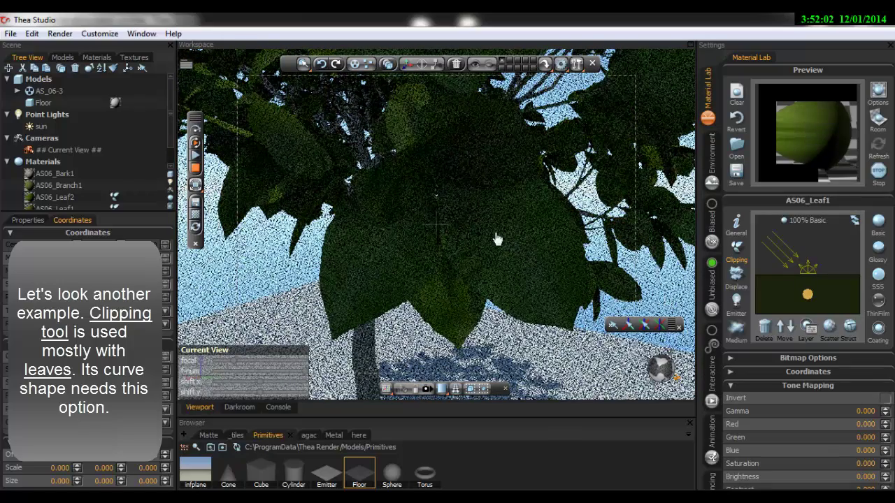
Step: Zoom out to the full tree with clipped foliage, then stop the interactive render
scroll(495, 240, "down", 5)
scroll(499, 339, "down", 3)
scroll(500, 340, "down", 3)
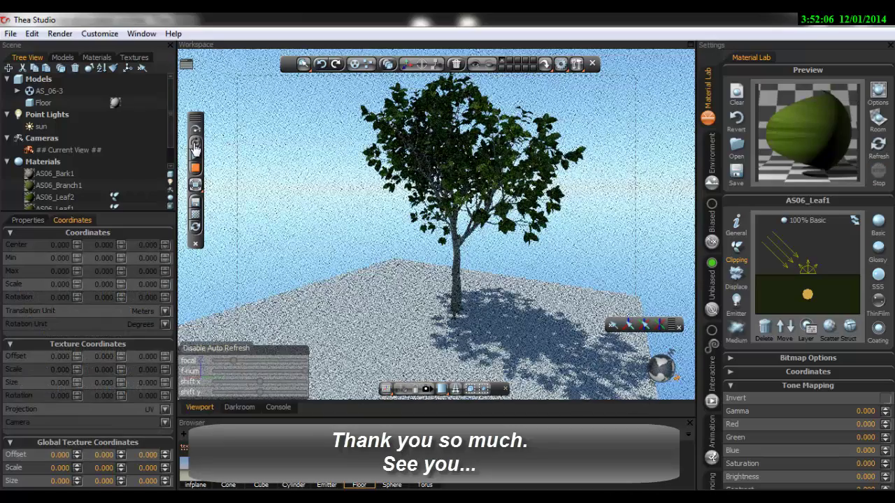
left_click(196, 169)
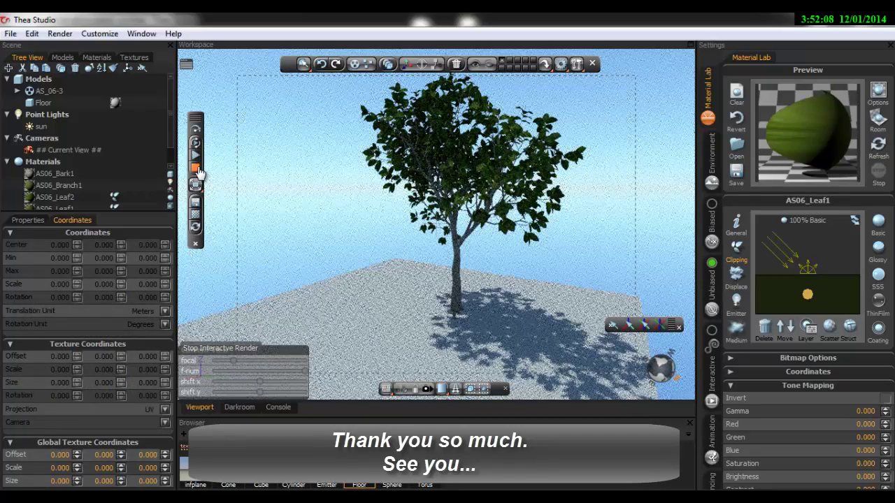